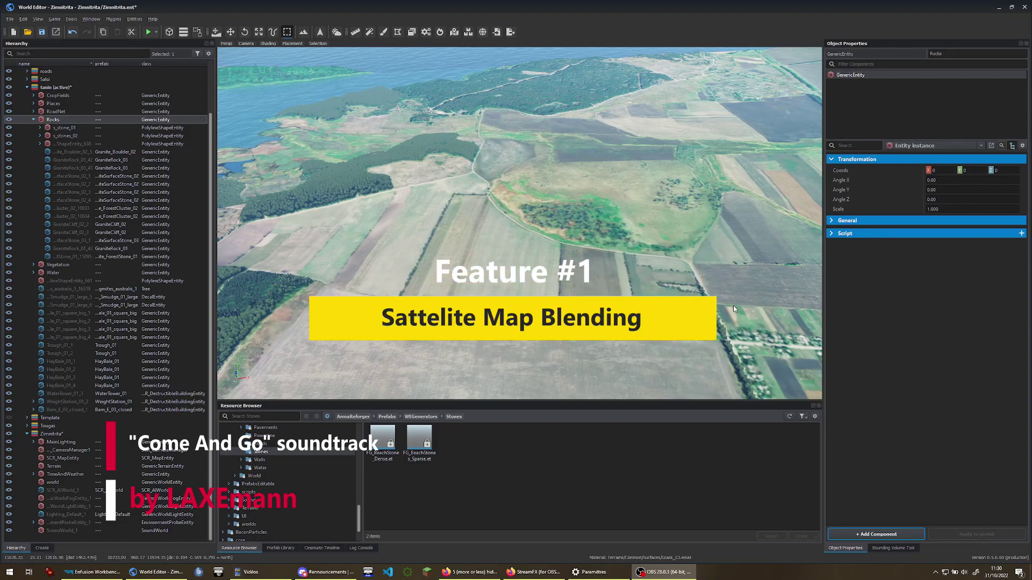
# Rotate the camera north-west over the satellite-textured terrain toward the forest and river
pyautogui.moveTo(733, 306); pyautogui.dragTo(562, 325, button='right')
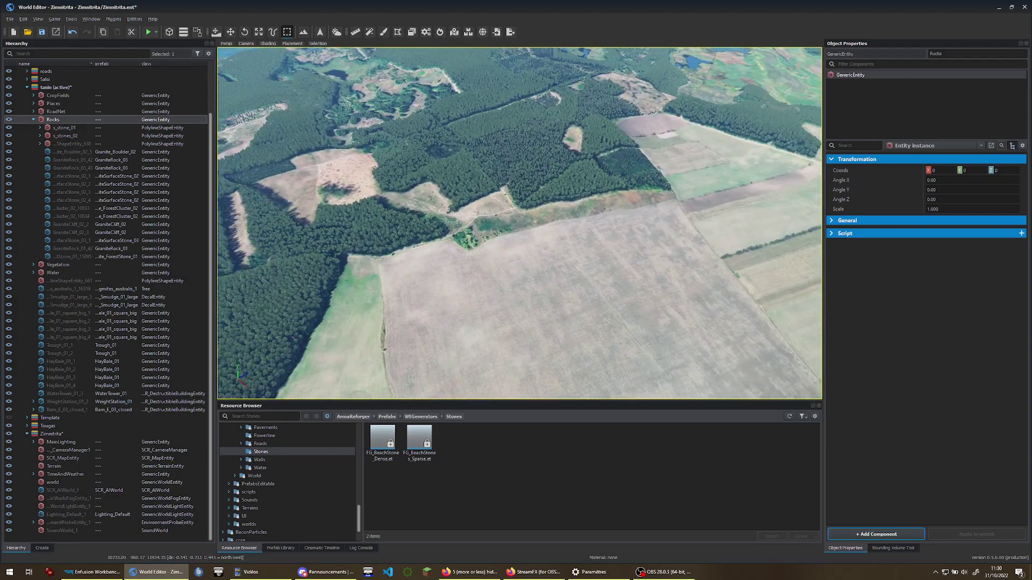
# Fly forward and turn the camera to the field edge and bushes by the forest
pyautogui.scroll(6, 461, 261)
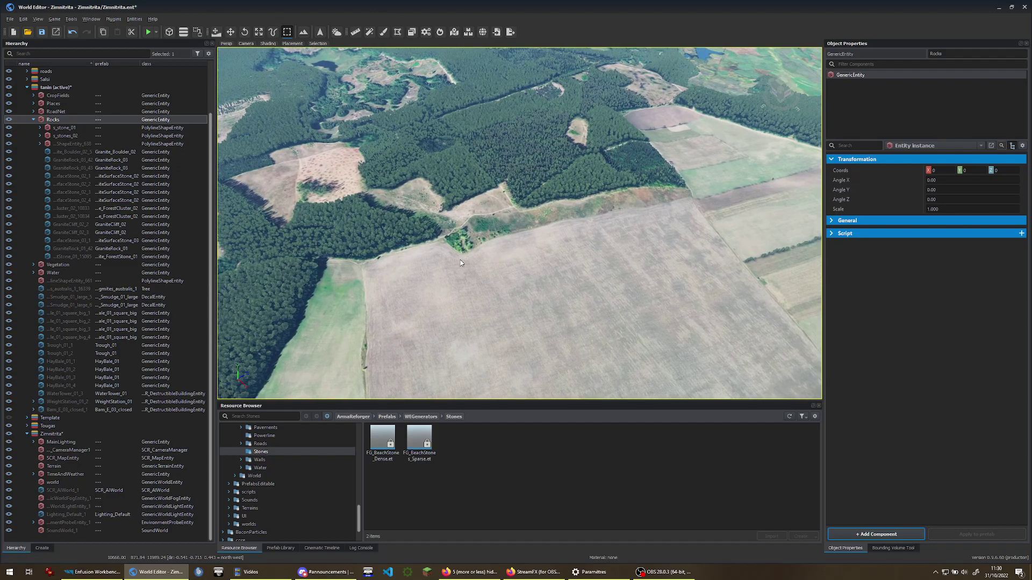
pyautogui.scroll(2, 455, 265)
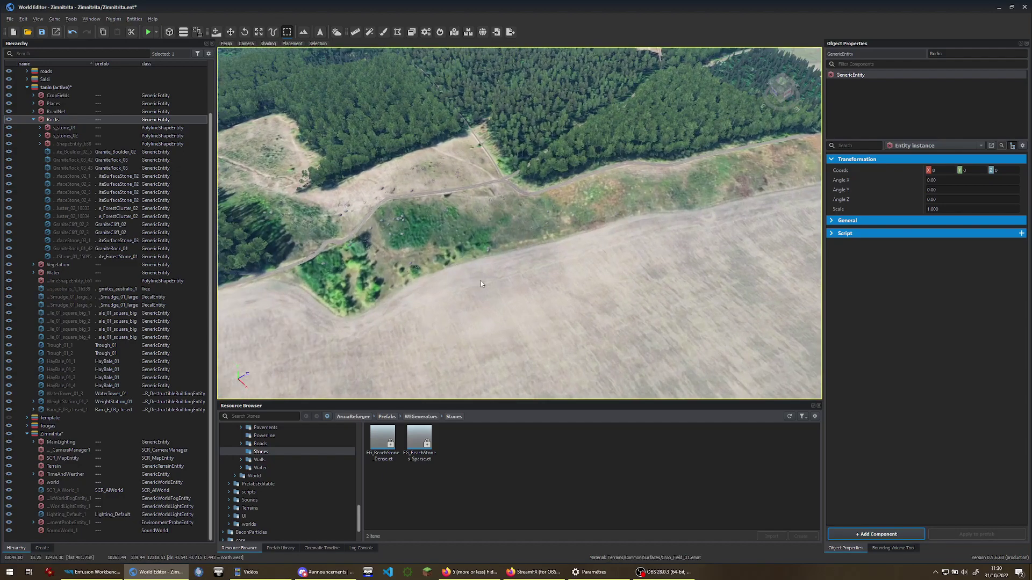
pyautogui.moveTo(480, 281); pyautogui.dragTo(416, 287, button='right')
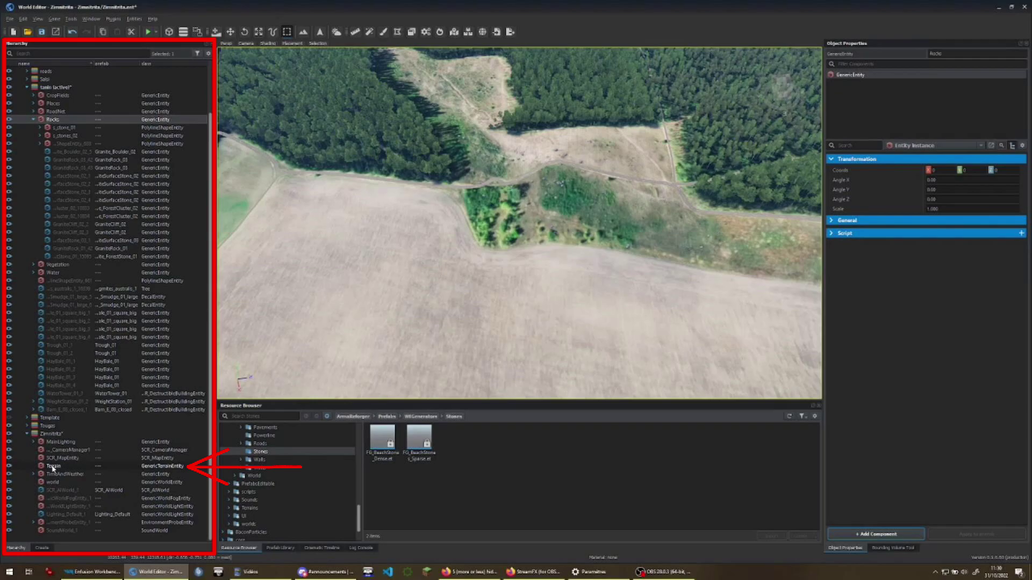
# Reset the Terrain's Middle Distance Max and Blend, then raise Blend to about 363
pyautogui.click(52, 467)
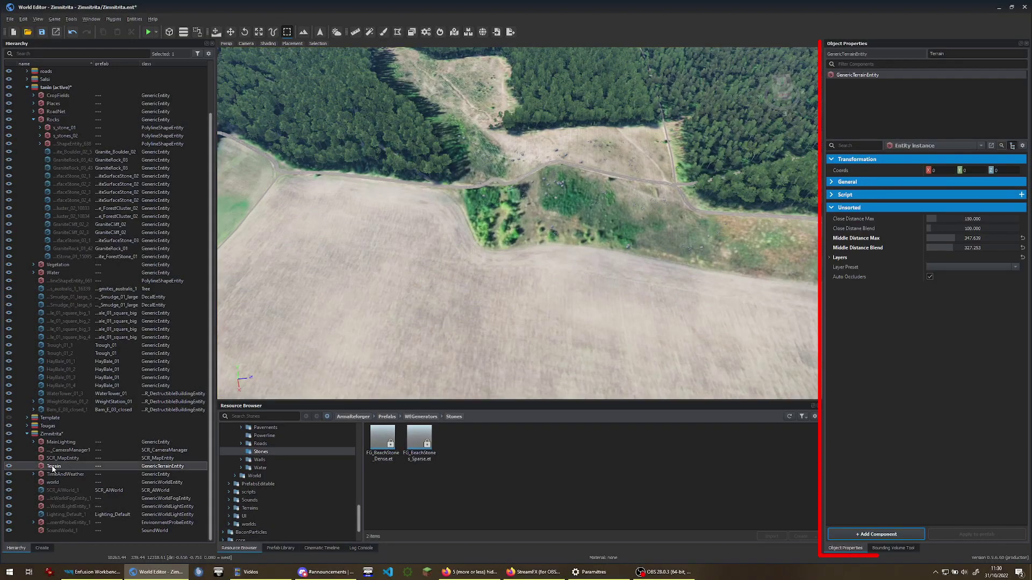
pyautogui.click(1023, 238)
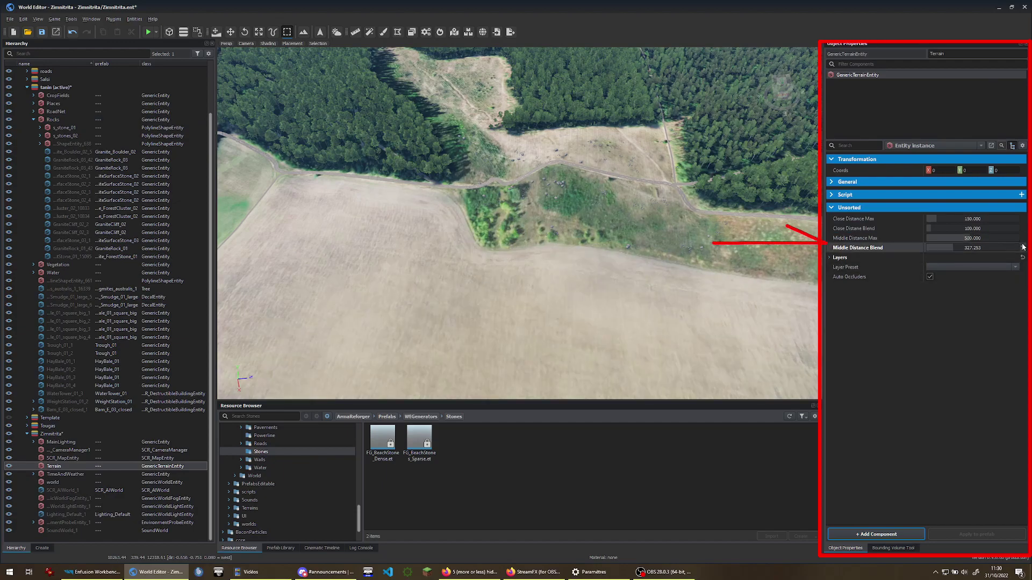
pyautogui.click(1023, 248)
pyautogui.scroll(6, 517, 286)
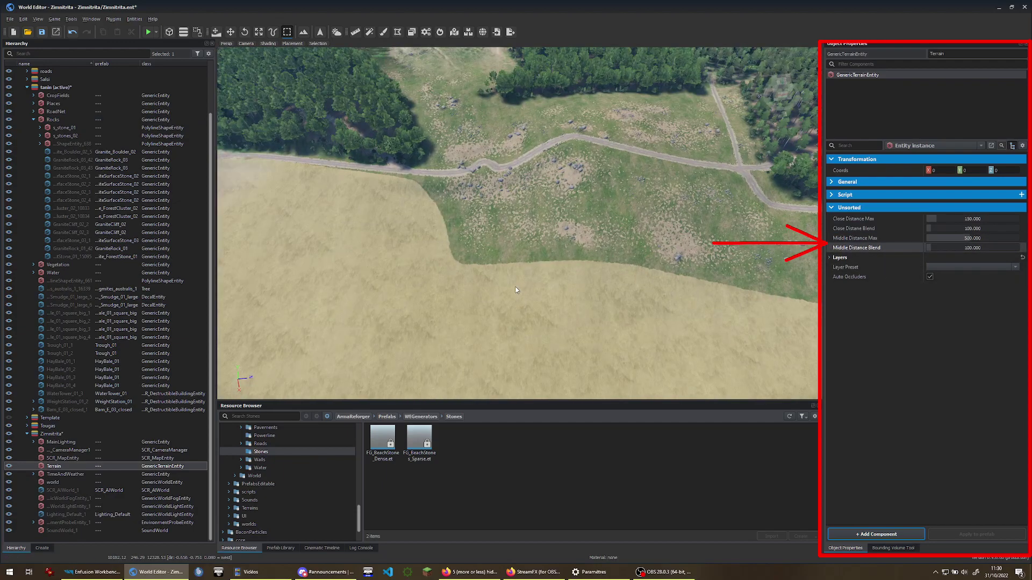
pyautogui.scroll(5, 511, 295)
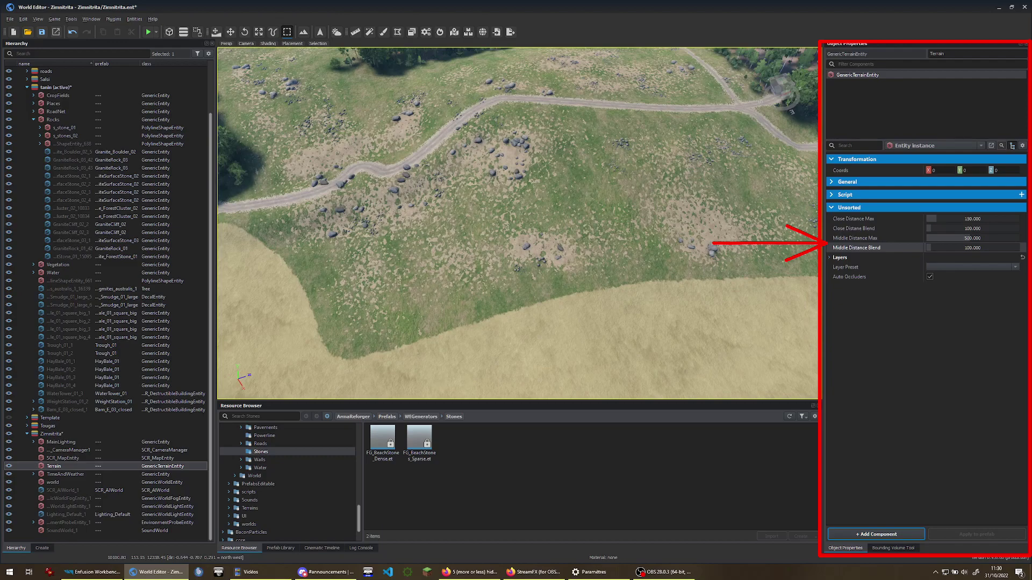
pyautogui.moveTo(934, 253)
pyautogui.mouseDown()
pyautogui.moveTo(999, 249)
pyautogui.moveTo(944, 238)
pyautogui.mouseUp()
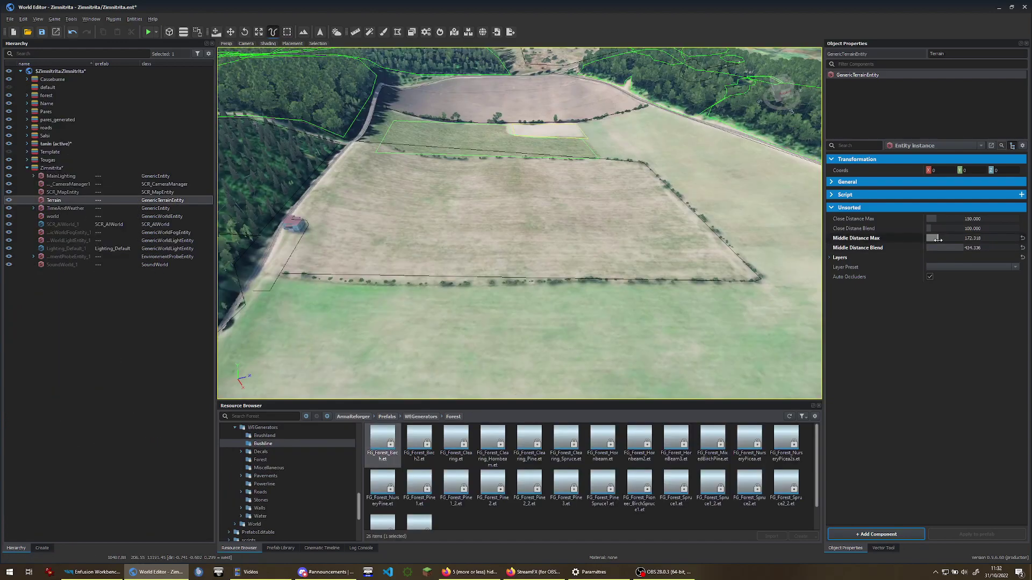
# Lower the Terrain's Middle Distance Max and raise Middle Distance Blend to about 764
pyautogui.moveTo(967, 238); pyautogui.dragTo(909, 251)
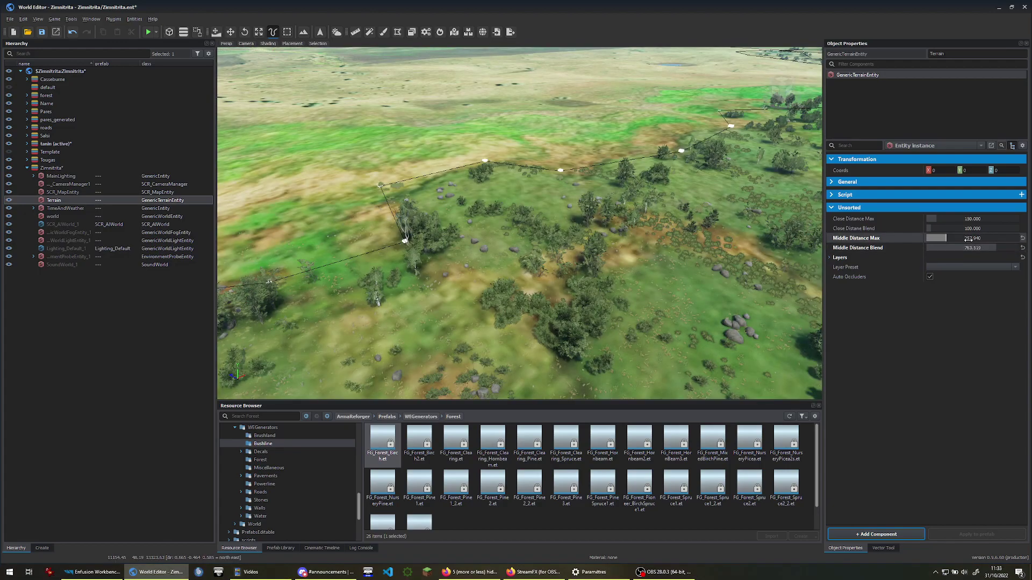
pyautogui.moveTo(924, 248); pyautogui.dragTo(967, 249)
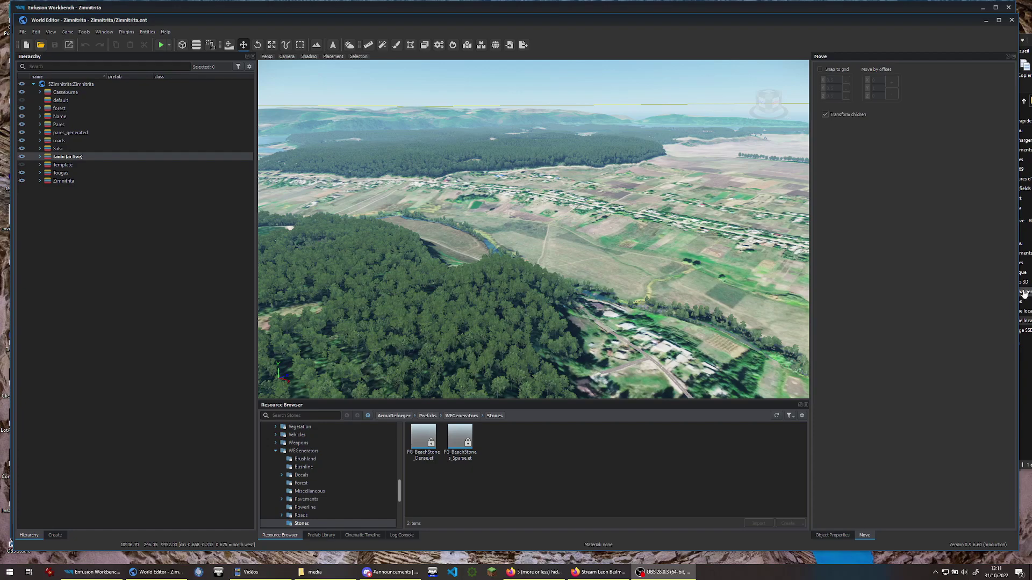
# Turn the camera north across the landscape and activate the Vector Tool
pyautogui.click(640, 239)
pyautogui.moveTo(595, 231)
pyautogui.mouseDown(button='right')
pyautogui.moveTo(698, 239)
pyautogui.moveTo(607, 230)
pyautogui.mouseUp(button='right')
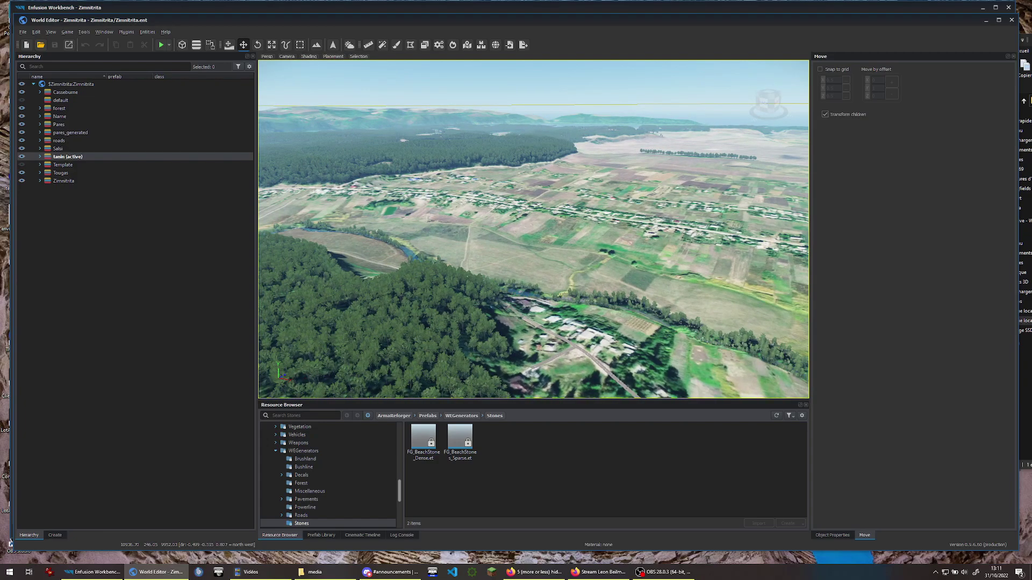
pyautogui.moveTo(349, 223); pyautogui.dragTo(317, 222, button='right')
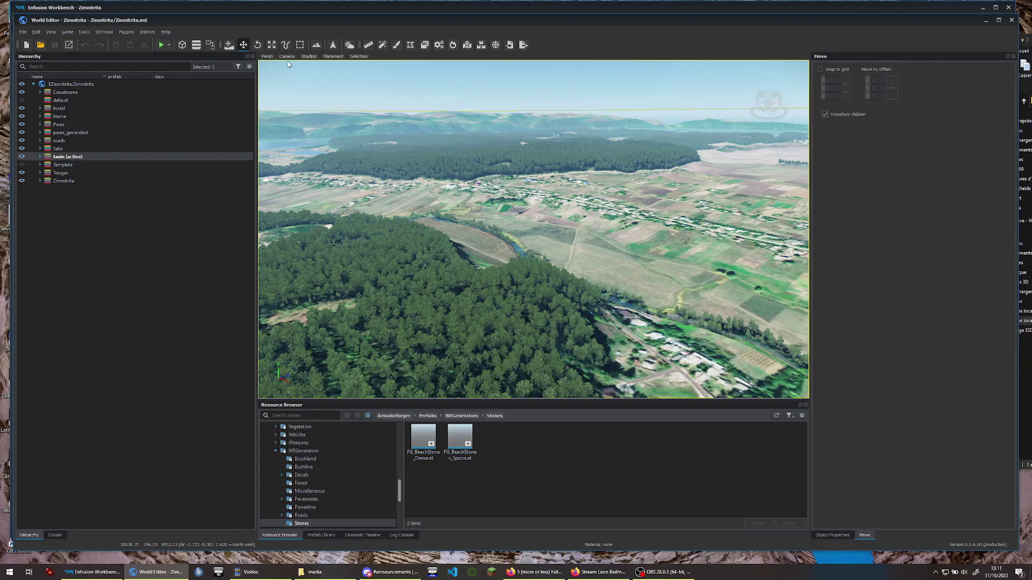
pyautogui.click(286, 45)
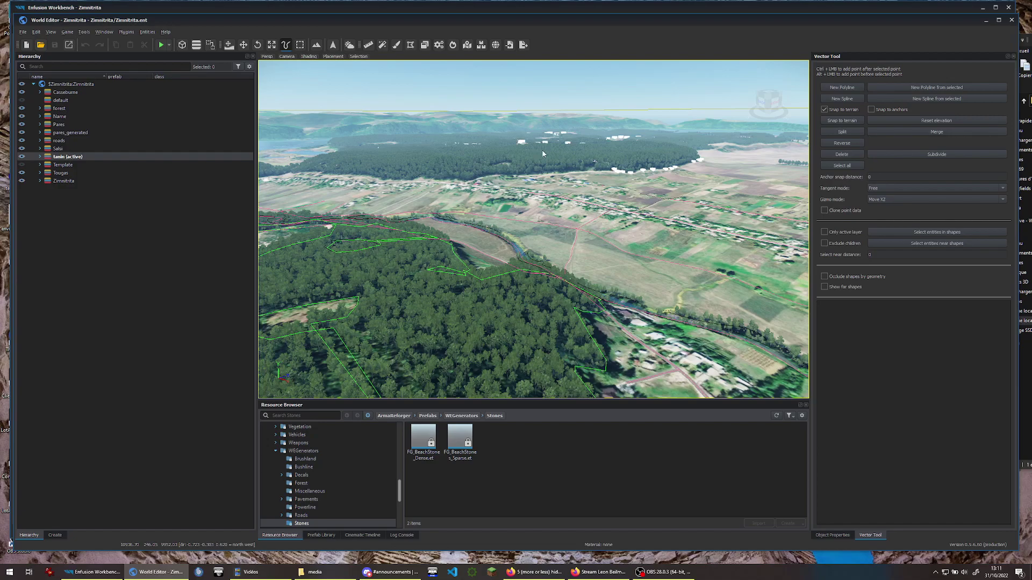
# Switch the viewport to Top view and set the camera Far Plane to 20000
pyautogui.click(268, 57)
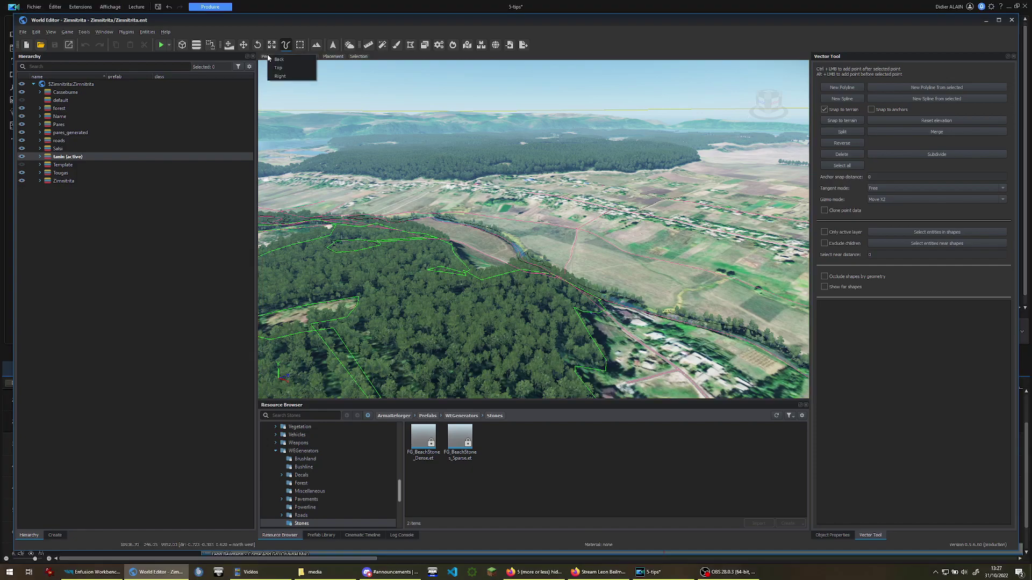
pyautogui.click(296, 69)
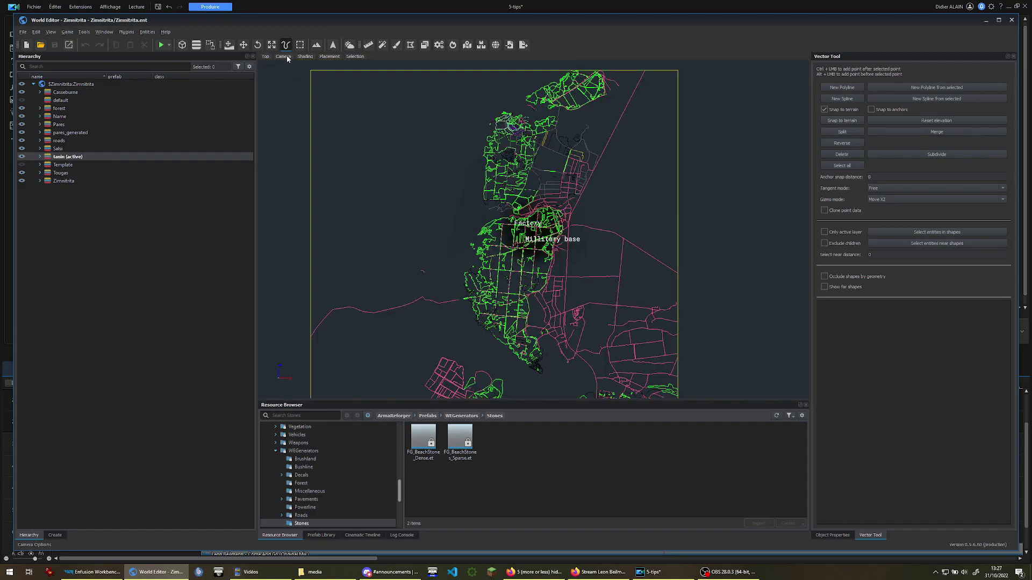
pyautogui.click(287, 56)
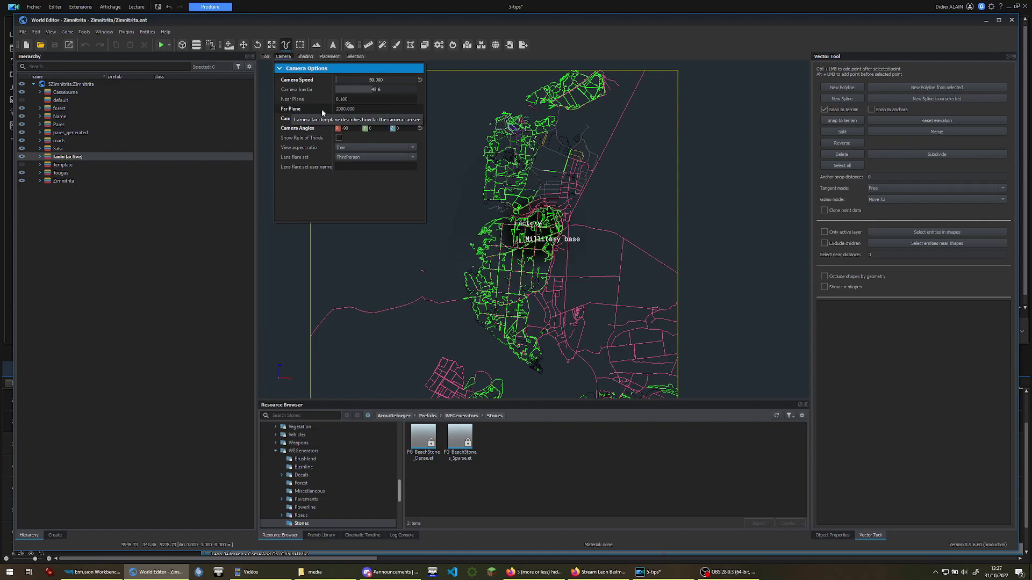
pyautogui.click(370, 108)
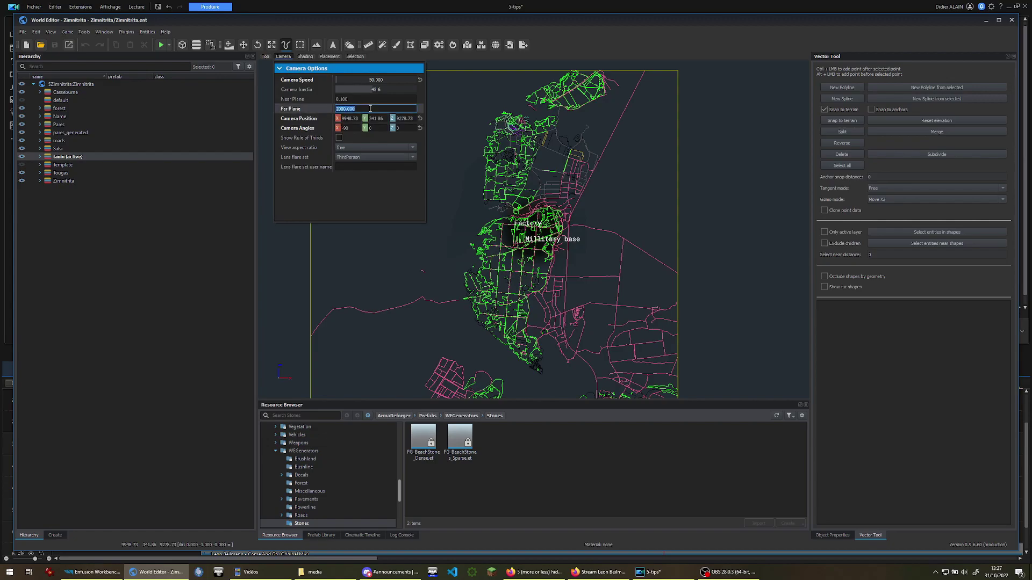
pyautogui.write('20000')
pyautogui.press('Return')
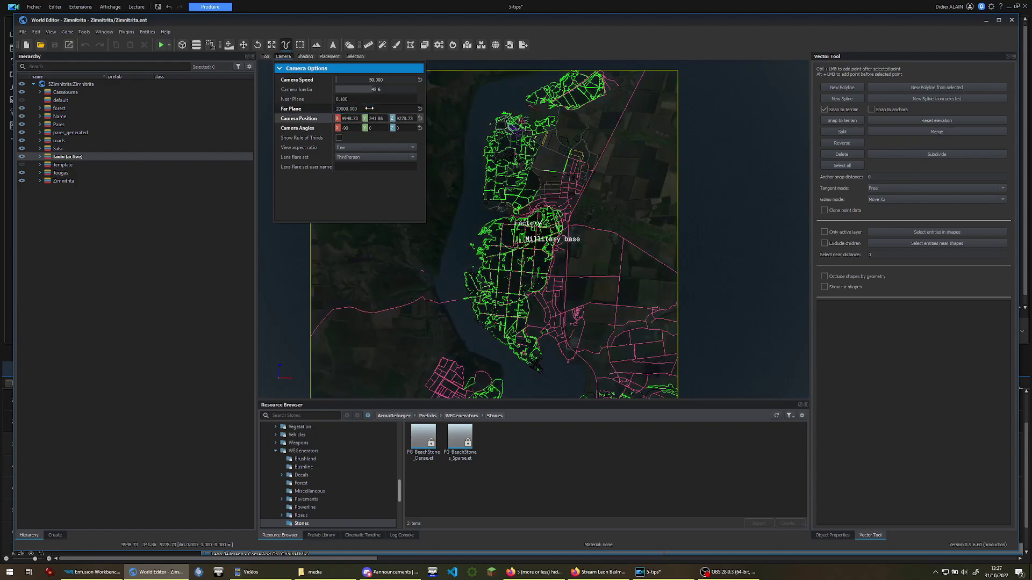
pyautogui.click(285, 56)
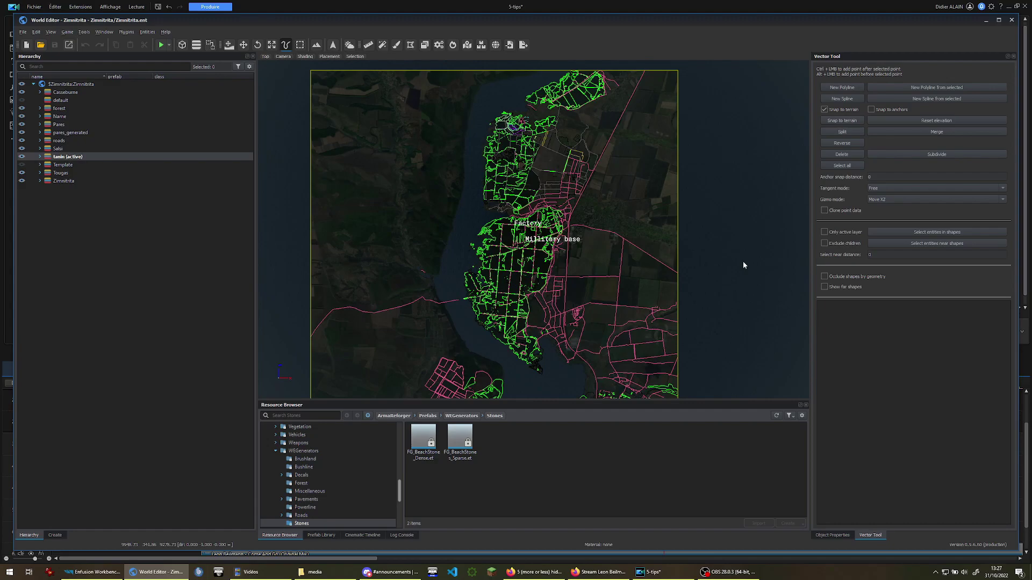
# Set the viewport shading to the Albedo channel only
pyautogui.click(306, 57)
pyautogui.moveTo(314, 75)
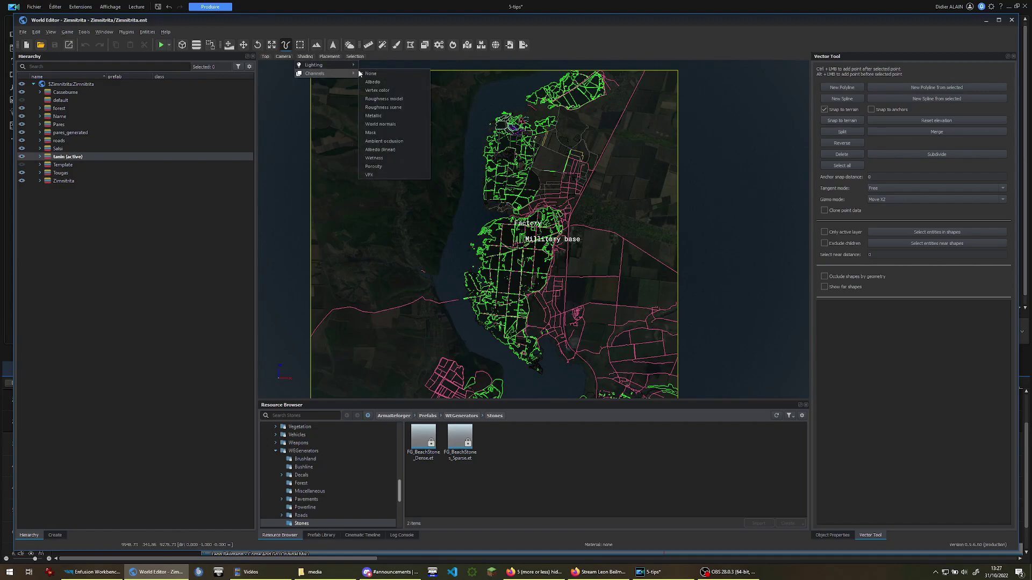
pyautogui.click(384, 83)
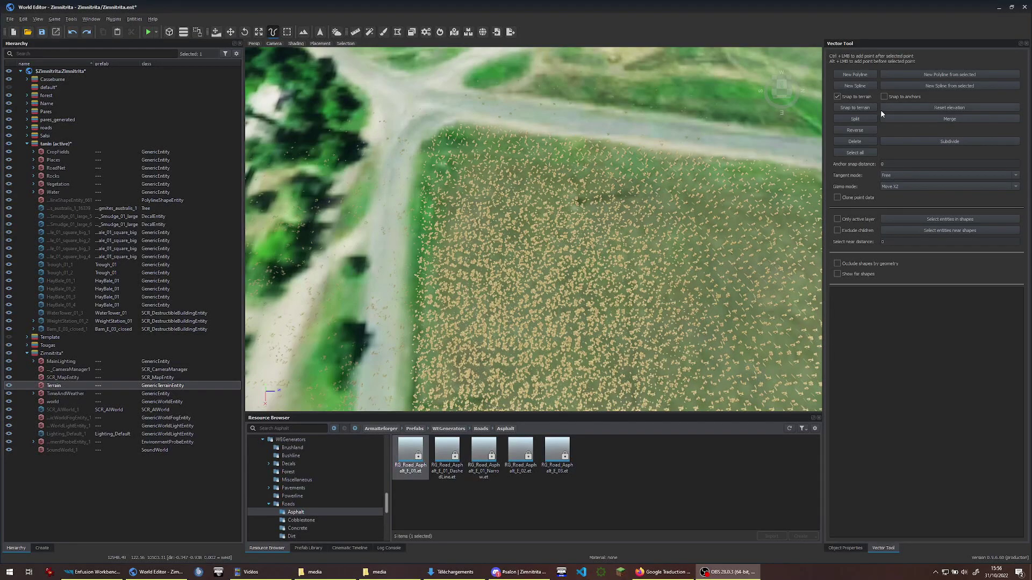
# Trace a new spline around the crossroad corner and assign the RG_Road_Asphalt_E_05 road prefab
pyautogui.click(859, 86)
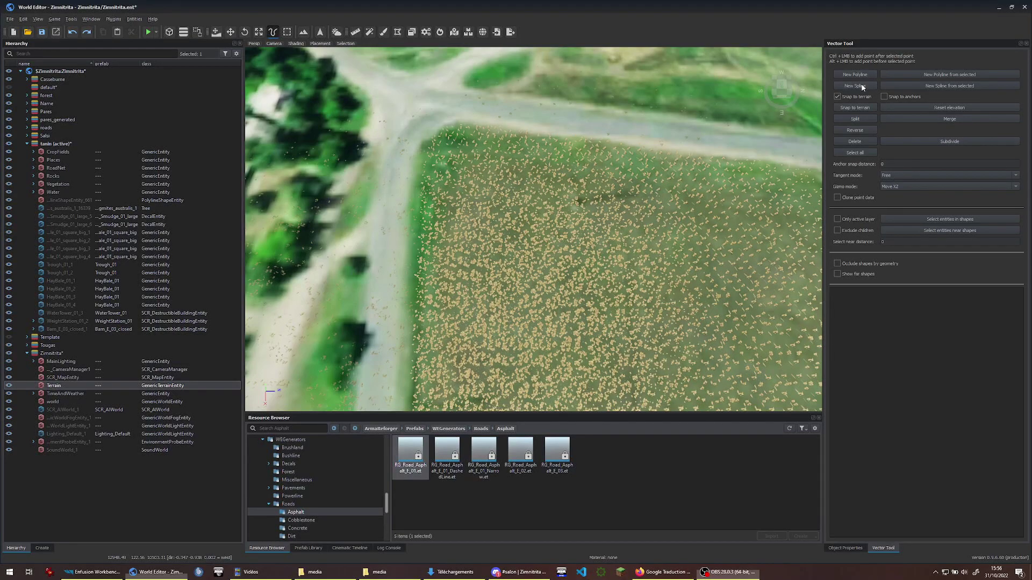
pyautogui.click(708, 138)
pyautogui.click(711, 154)
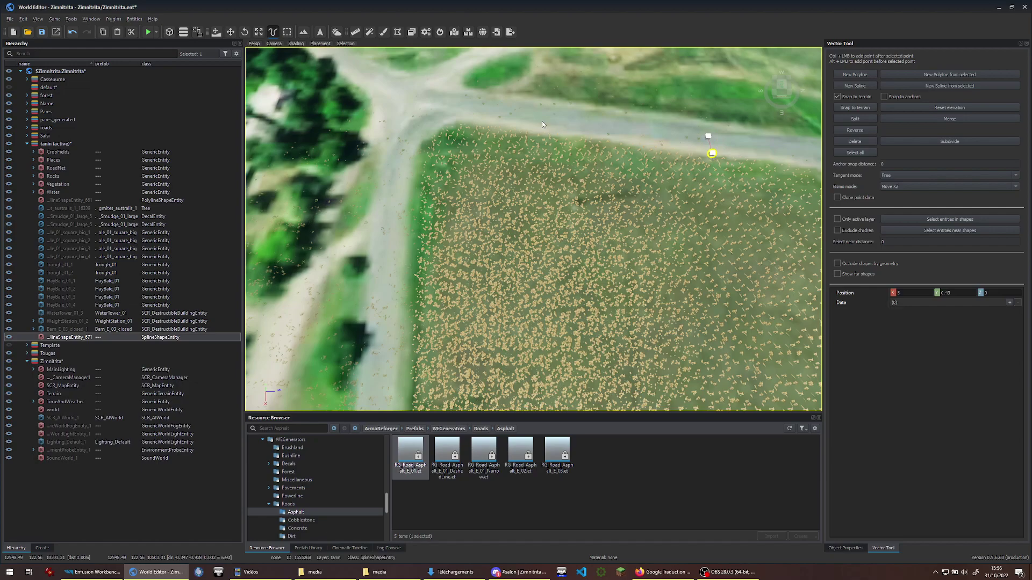
pyautogui.moveTo(516, 116); pyautogui.dragTo(465, 104)
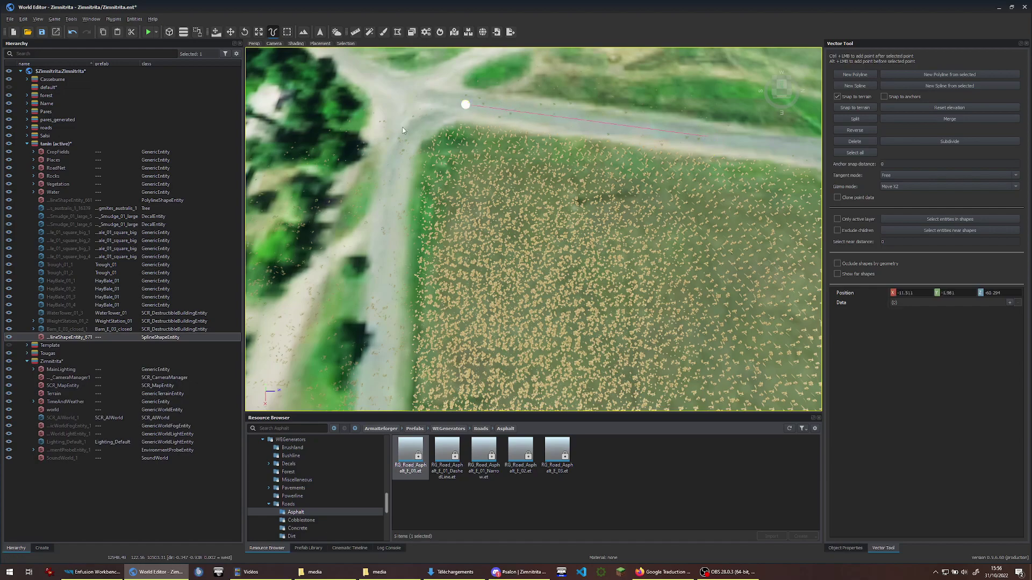
pyautogui.keyDown('ctrl'); pyautogui.click(400, 137); pyautogui.keyUp('ctrl')
pyautogui.keyDown('ctrl'); pyautogui.click(381, 387); pyautogui.keyUp('ctrl')
pyautogui.moveTo(408, 459); pyautogui.dragTo(73, 340)
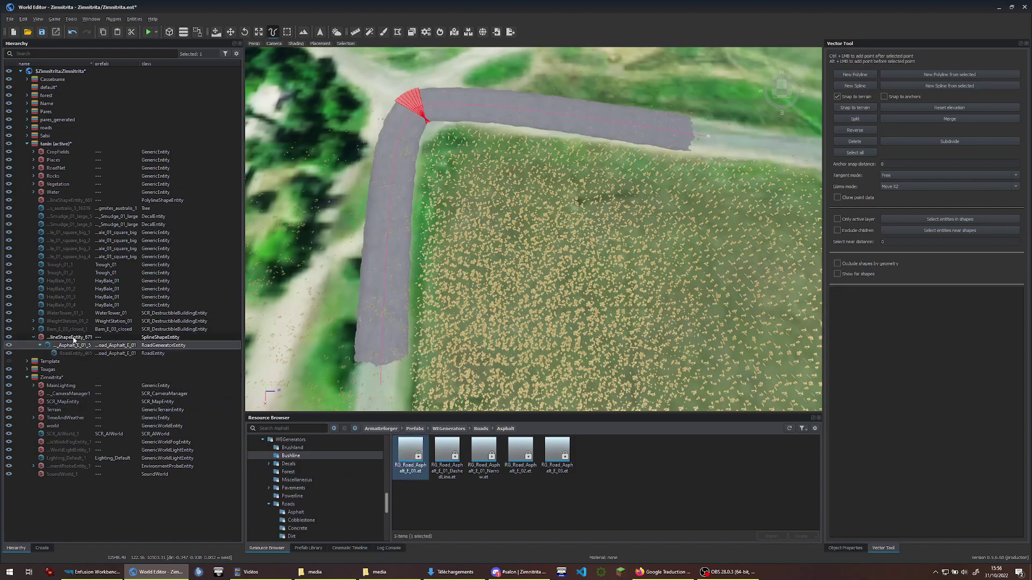
pyautogui.click(465, 104)
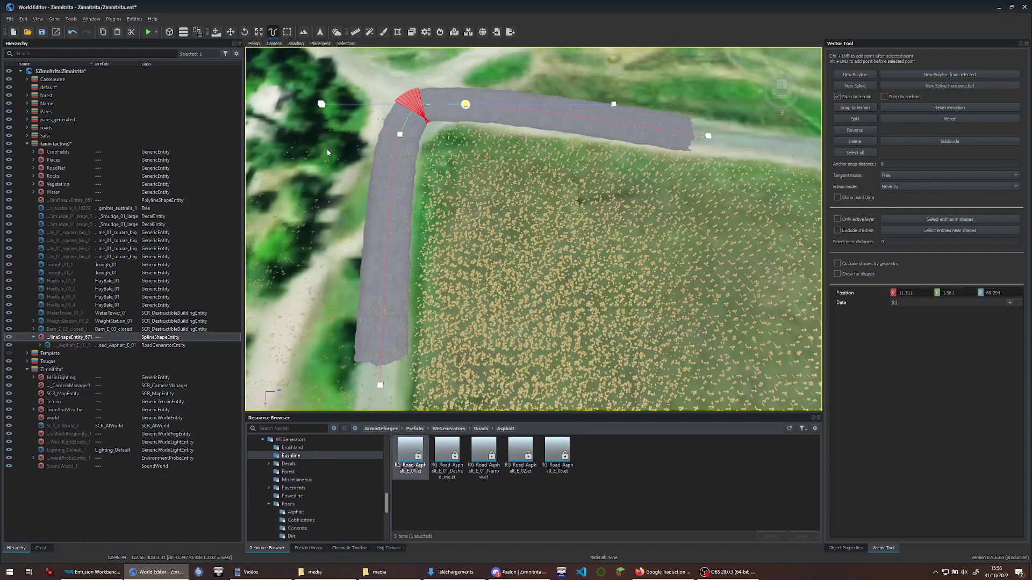
# Move the road spline's end point and drag the corner points' free tangents to bend the road
pyautogui.moveTo(323, 137); pyautogui.dragTo(363, 91)
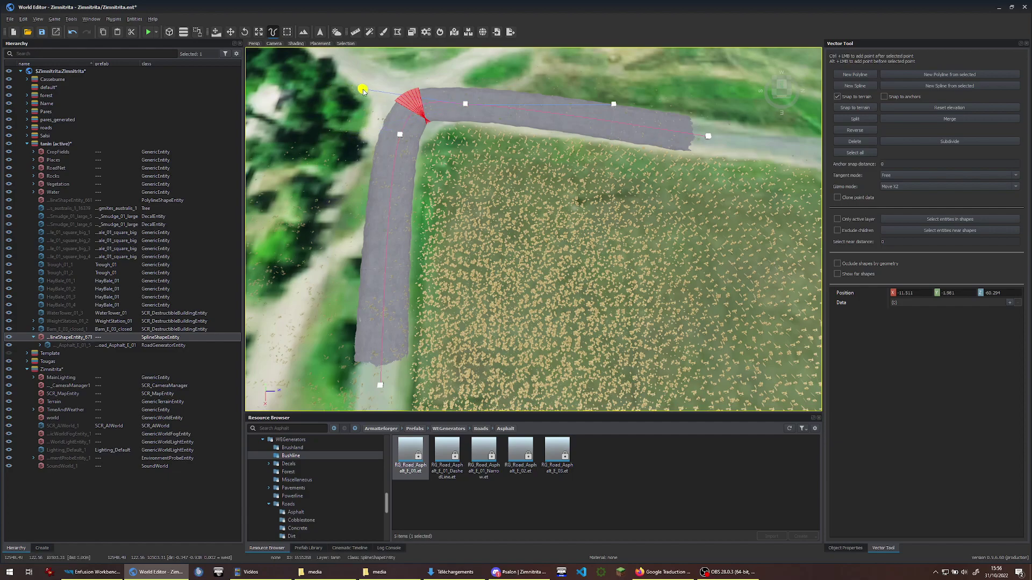
pyautogui.click(400, 135)
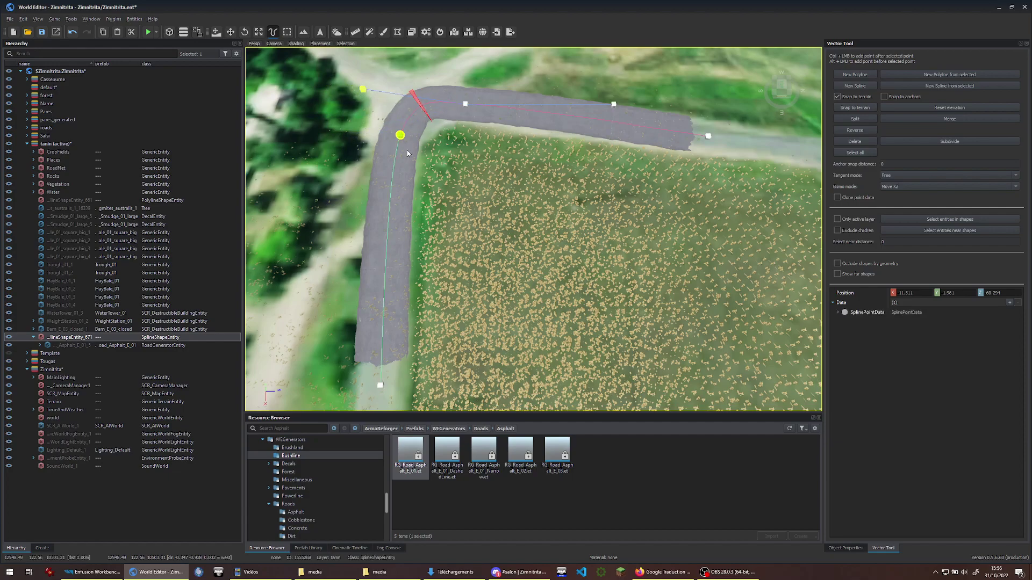
pyautogui.click(407, 150)
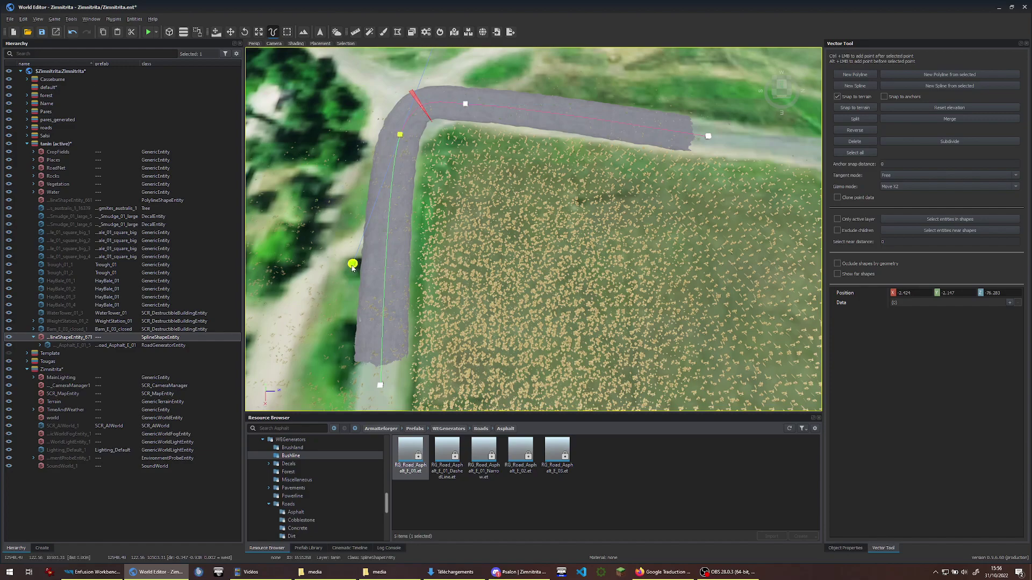
pyautogui.moveTo(383, 280); pyautogui.dragTo(391, 286)
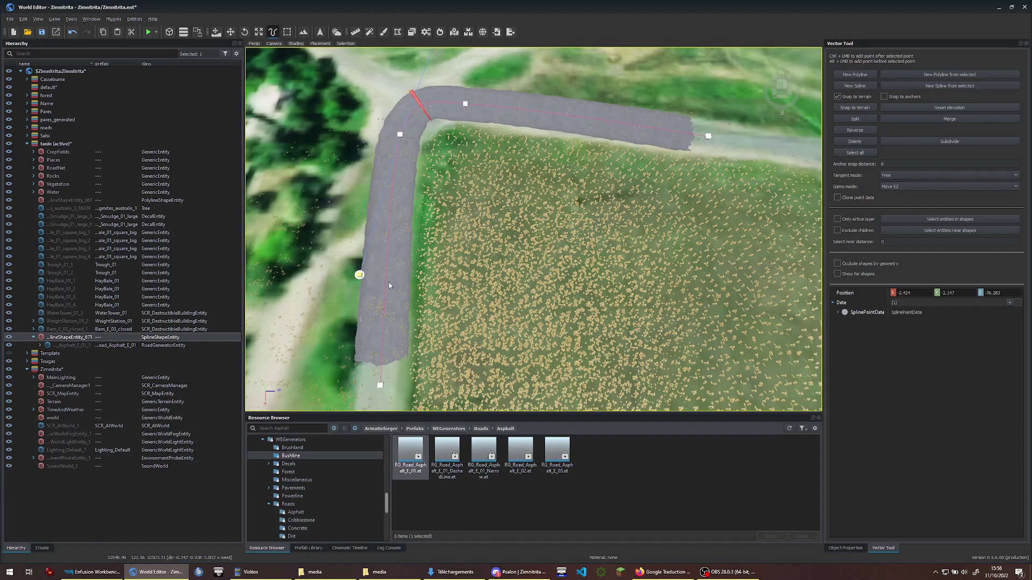
pyautogui.click(466, 105)
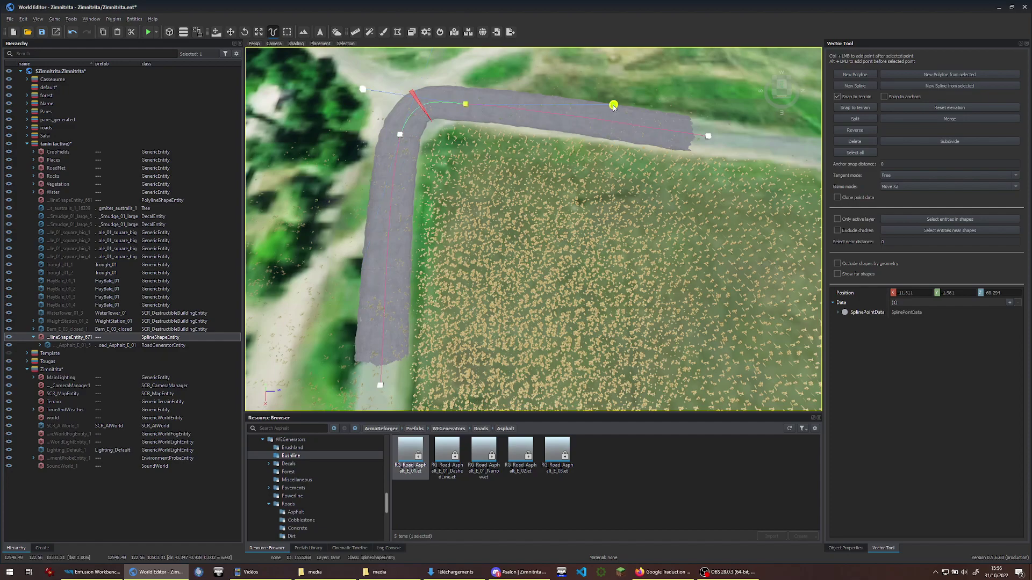
pyautogui.moveTo(614, 105); pyautogui.dragTo(614, 130)
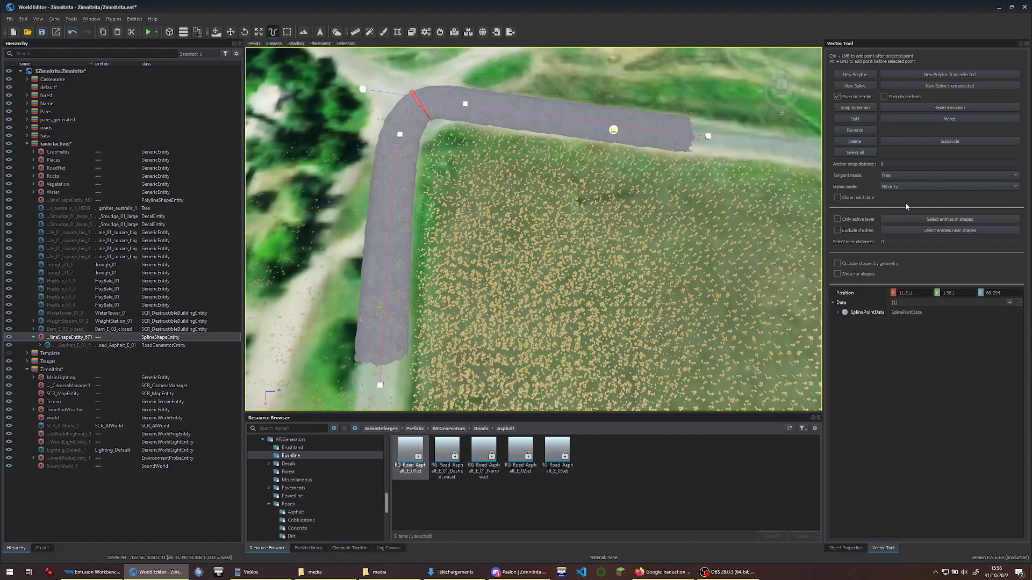
pyautogui.click(898, 175)
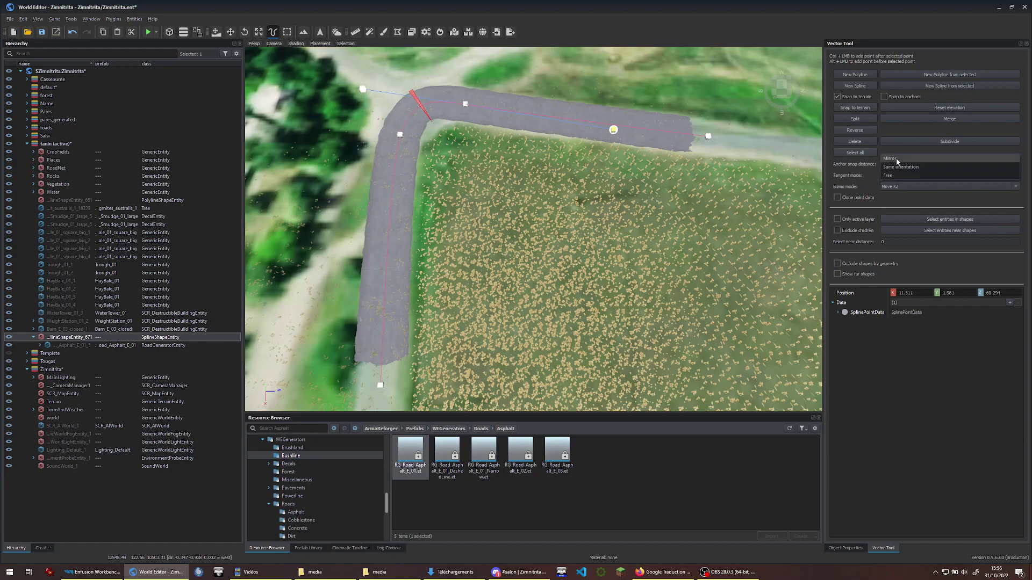
# Switch tangents to Mirror mode and reshape the end point and tangent into a smooth bend
pyautogui.click(896, 159)
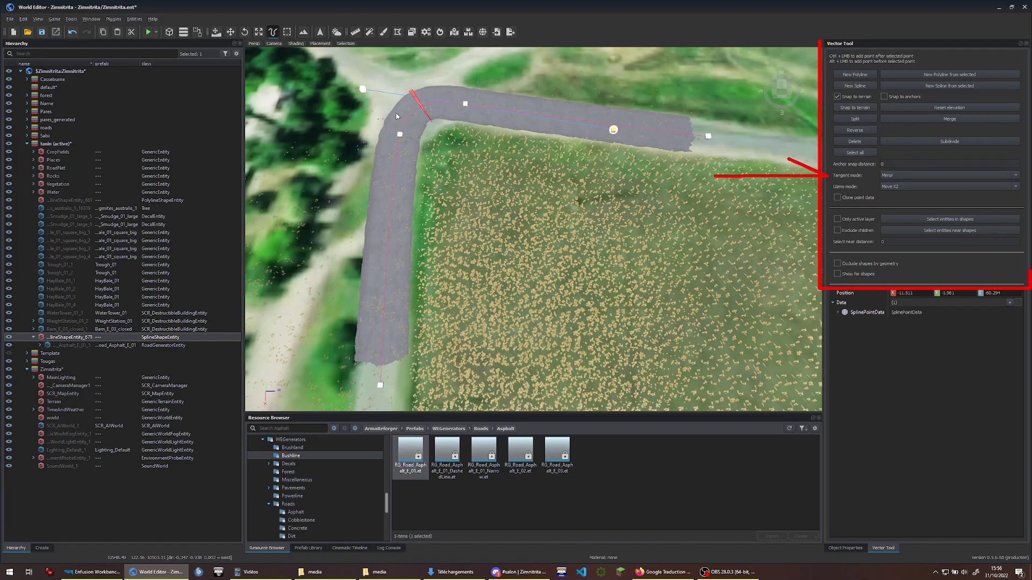
pyautogui.moveTo(357, 101); pyautogui.dragTo(355, 111)
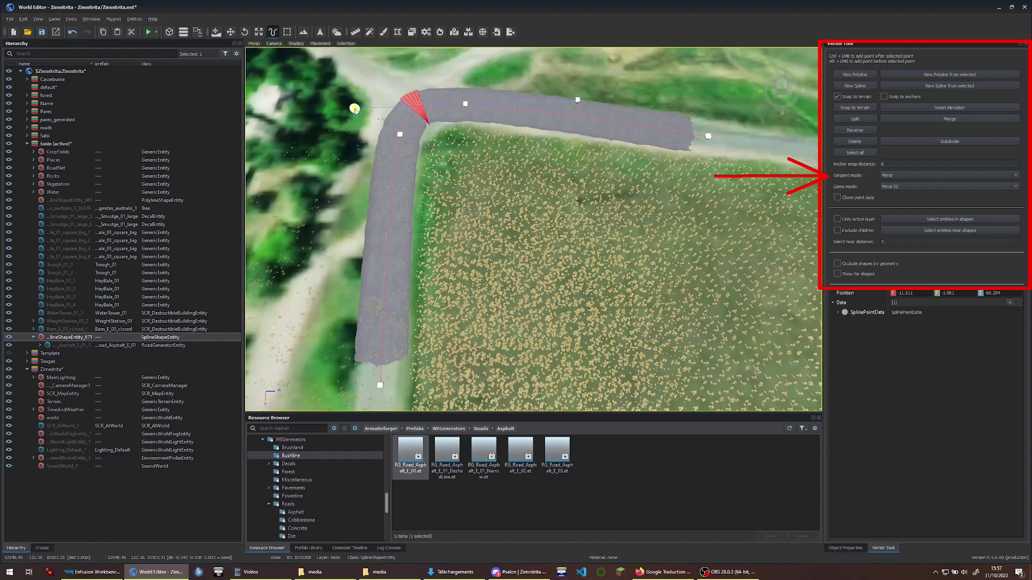
pyautogui.click(399, 136)
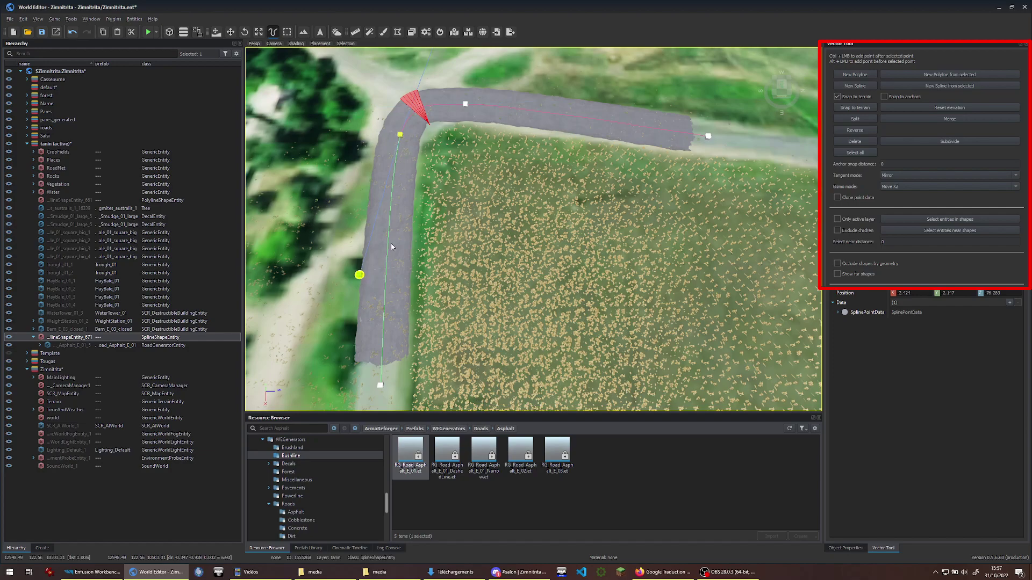
pyautogui.moveTo(359, 275)
pyautogui.mouseDown()
pyautogui.moveTo(402, 227)
pyautogui.moveTo(373, 228)
pyautogui.mouseUp()
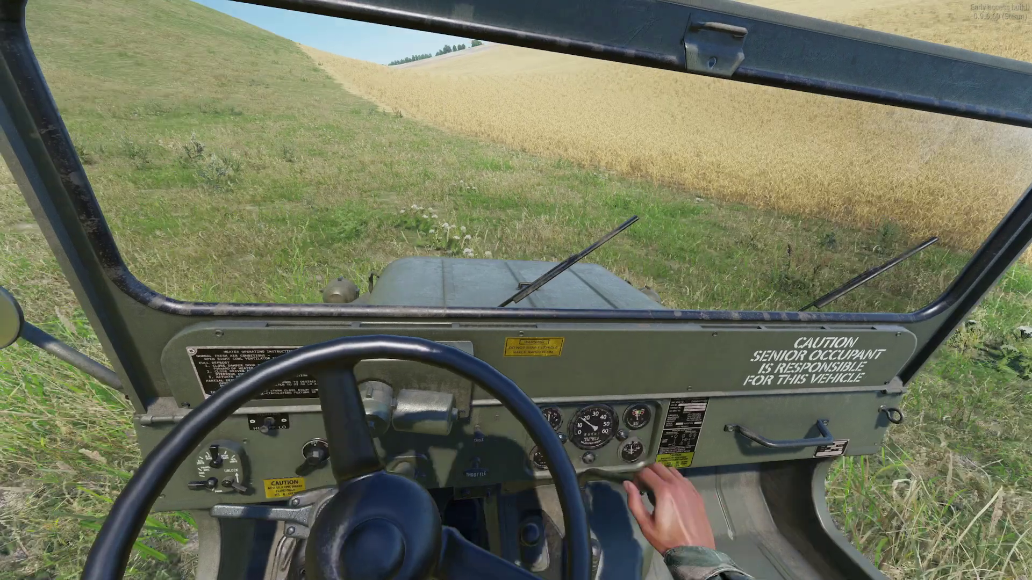
# Exit play mode and return to the World Editor at the Zimnitrita dirt-road crossroad
pyautogui.press('Escape')
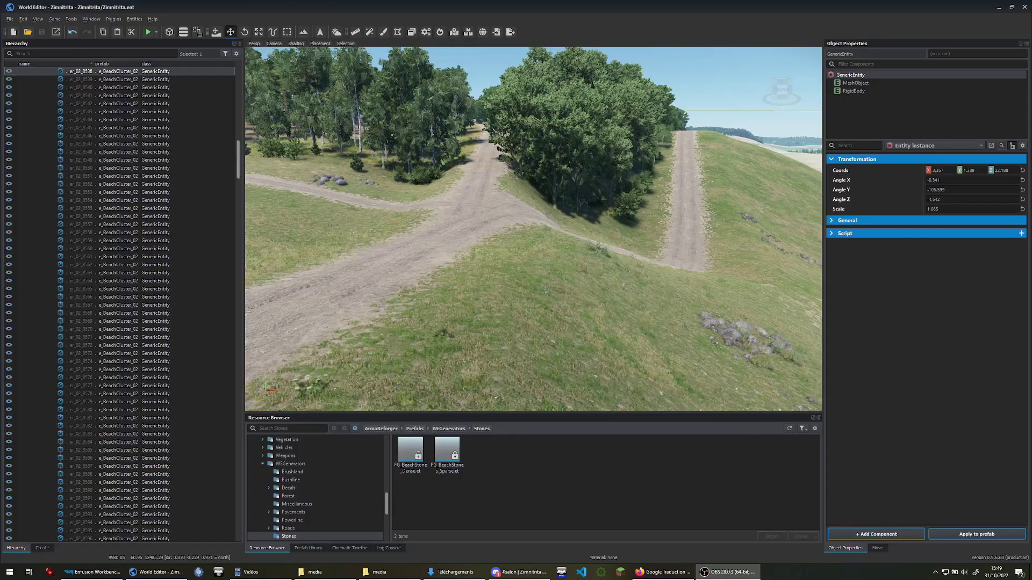
# Fly the camera along the dirt road to the crossroad and select a road generator there
pyautogui.moveTo(592, 258); pyautogui.dragTo(473, 248, button='right')
pyautogui.press('w')
pyautogui.press('w')
pyautogui.press('d')
pyautogui.press('a')
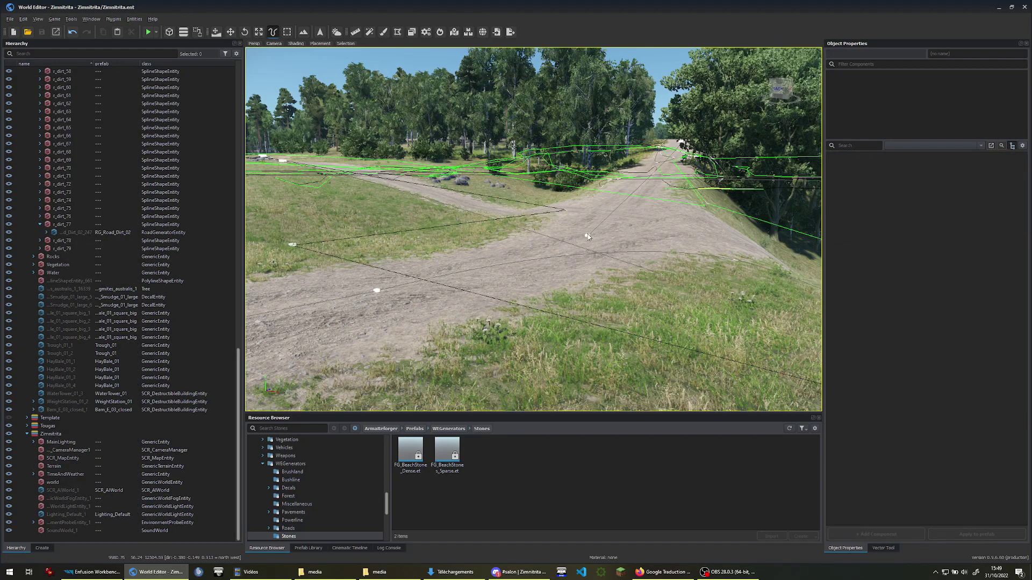
pyautogui.click(397, 260)
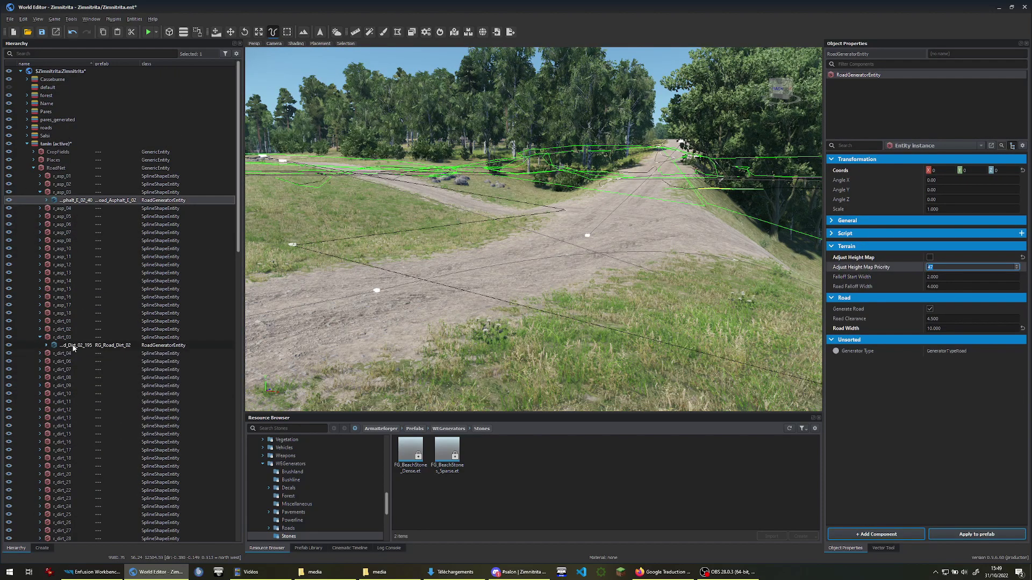
# Set the dirt RoadGeneratorEntity's Adjust Height Map Priority to 20, then inspect the flattened crossroad
pyautogui.click(73, 346)
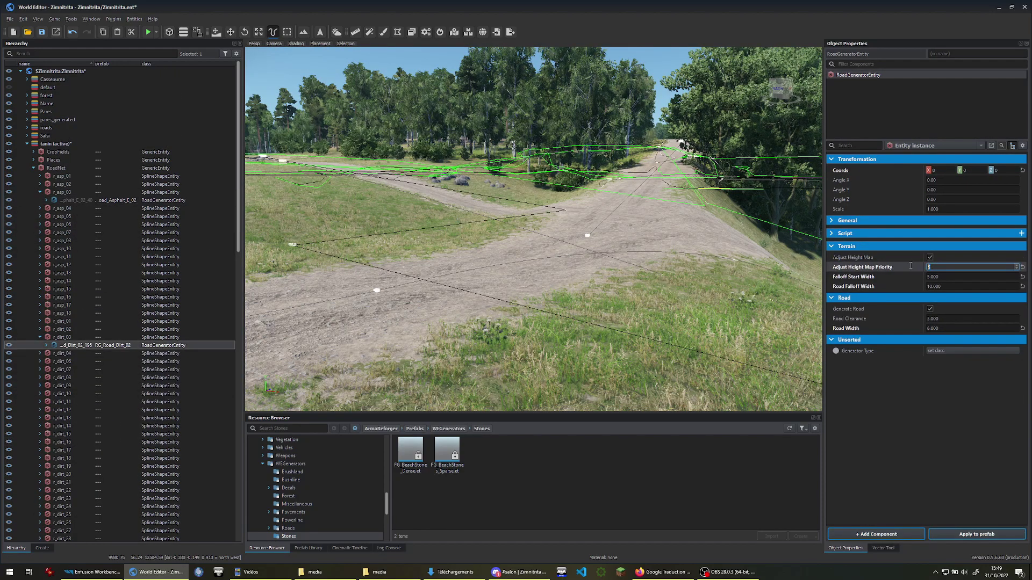
pyautogui.write('20')
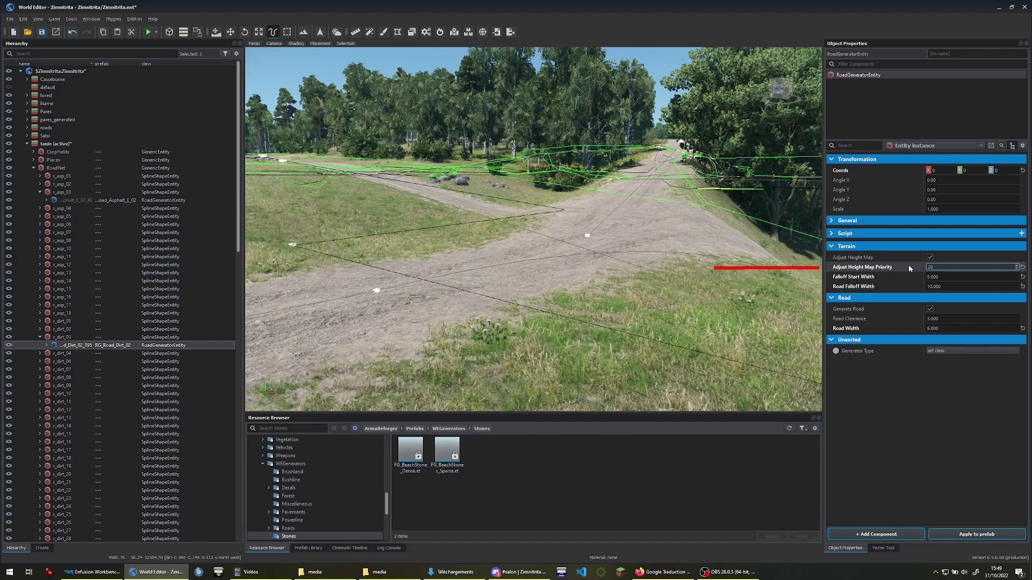
pyautogui.press('Return')
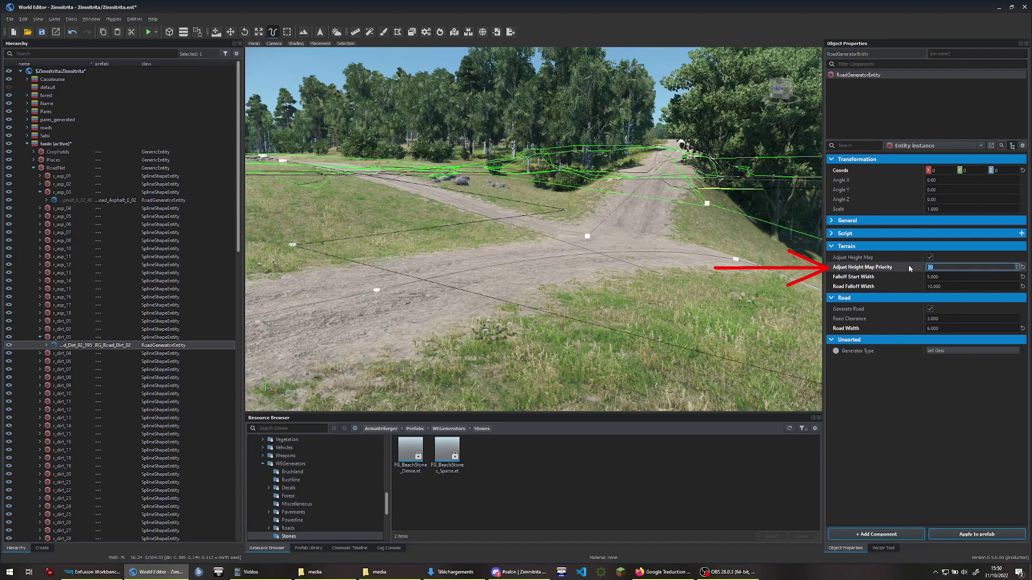
pyautogui.moveTo(620, 340); pyautogui.dragTo(762, 346, button='right')
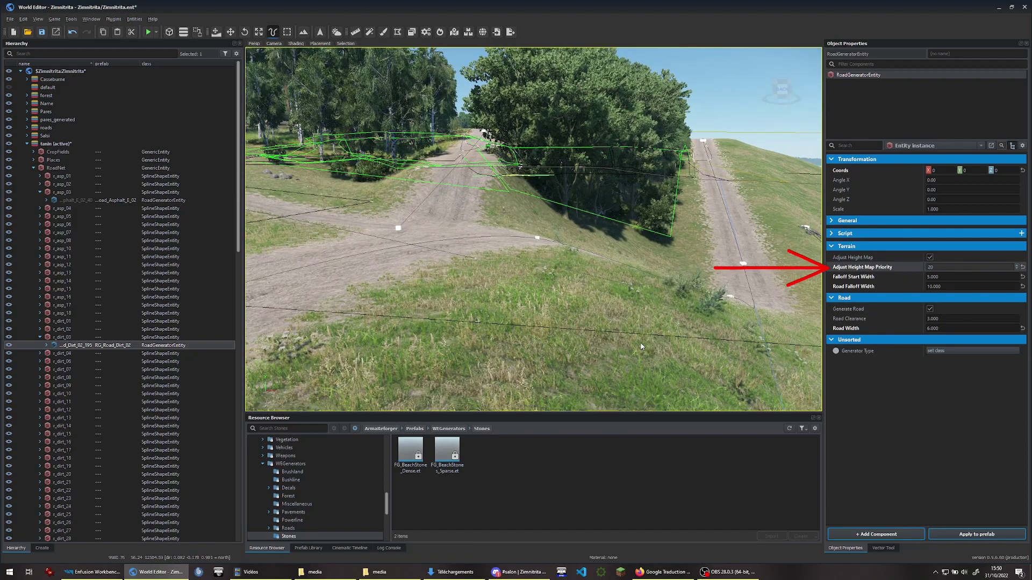
pyautogui.moveTo(641, 347); pyautogui.dragTo(641, 346, button='right')
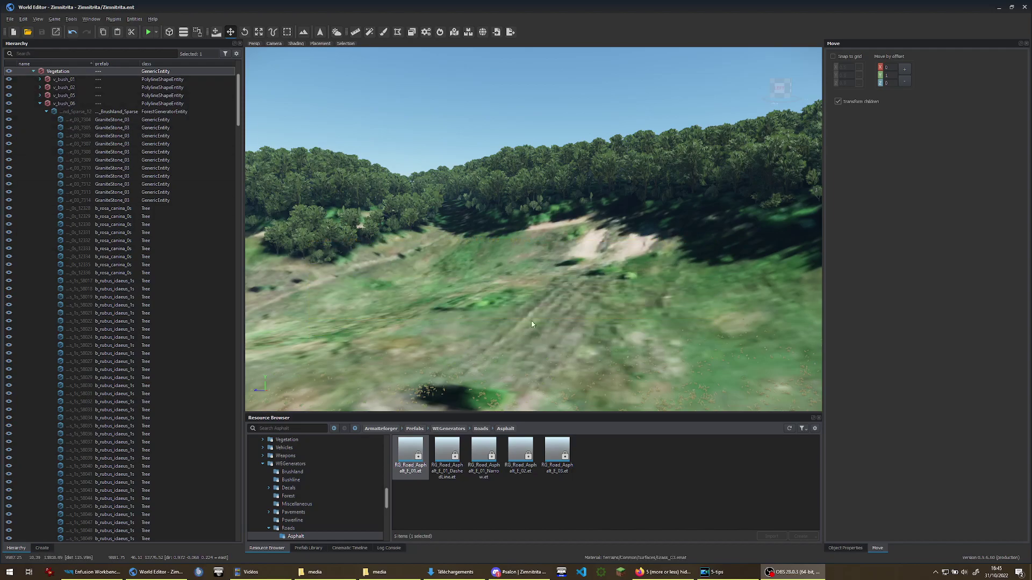
pyautogui.click(643, 185)
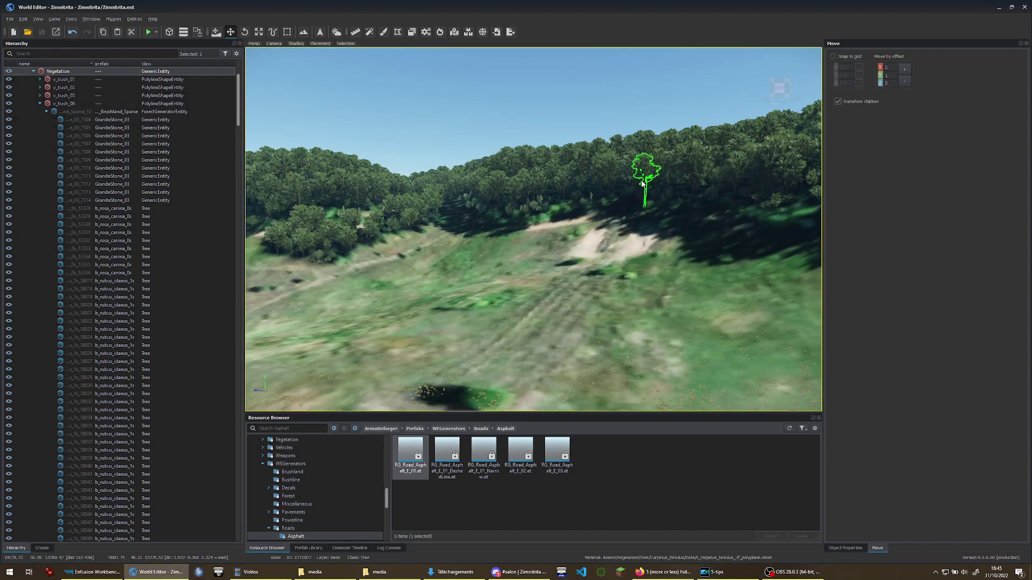
pyautogui.click(642, 184)
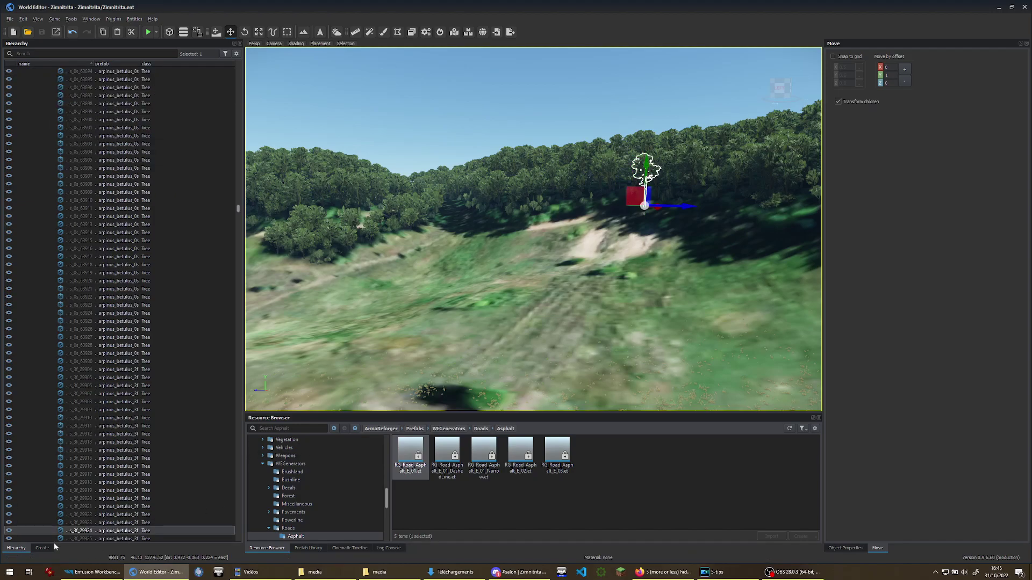
pyautogui.scroll(15, 145, 437)
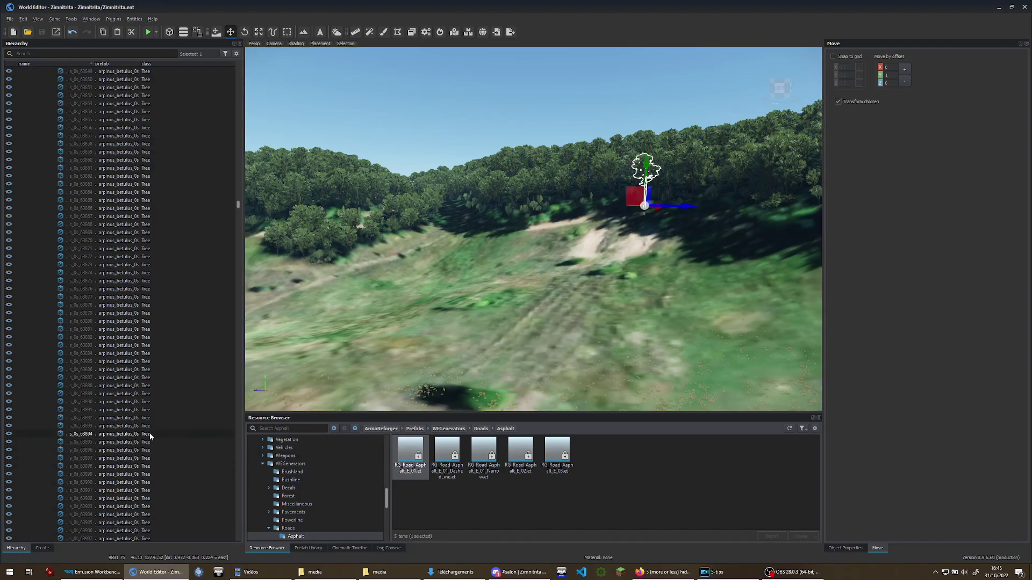
pyautogui.scroll(20, 157, 434)
pyautogui.scroll(20, 151, 419)
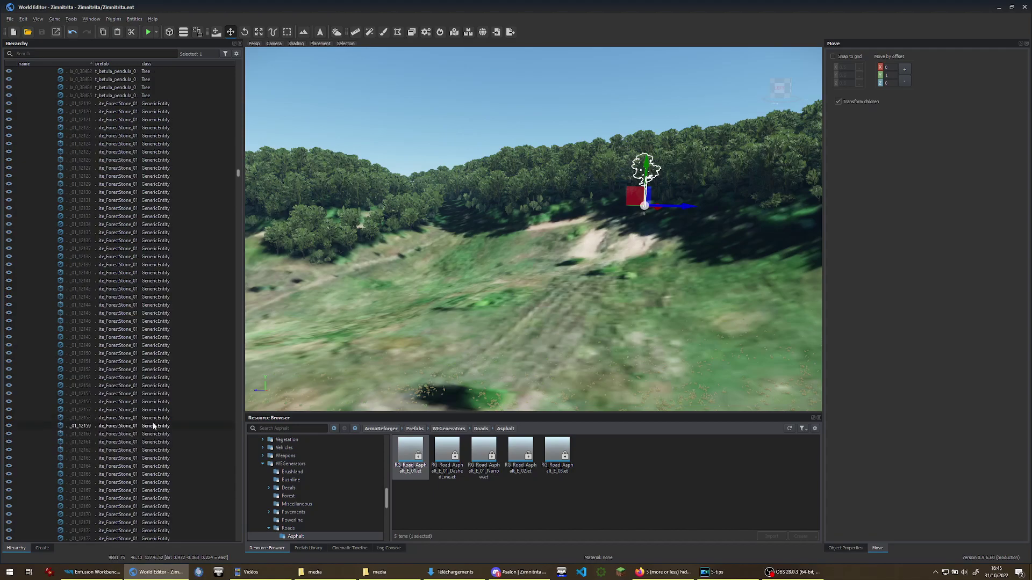
pyautogui.scroll(20, 153, 425)
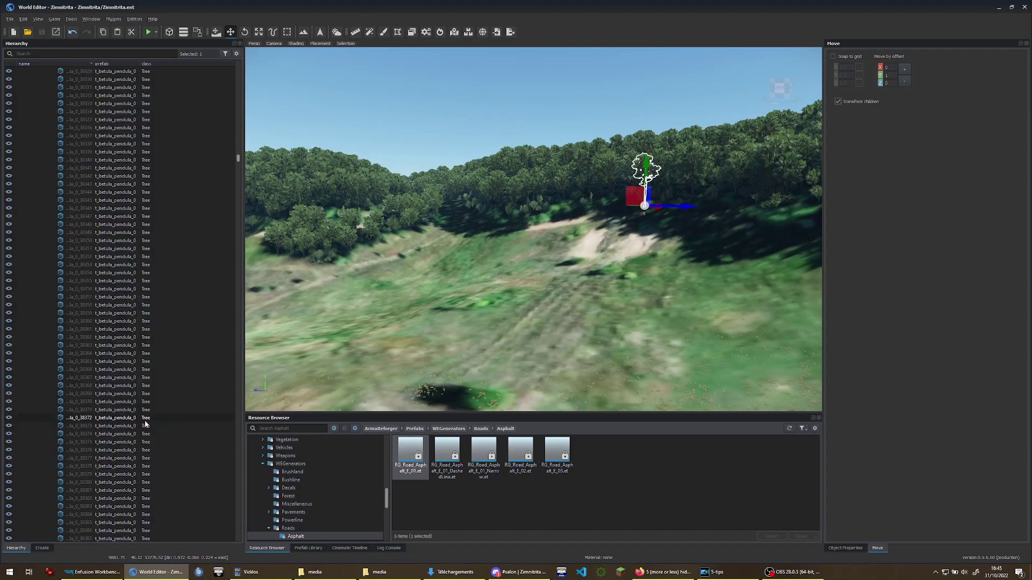
pyautogui.scroll(20, 146, 424)
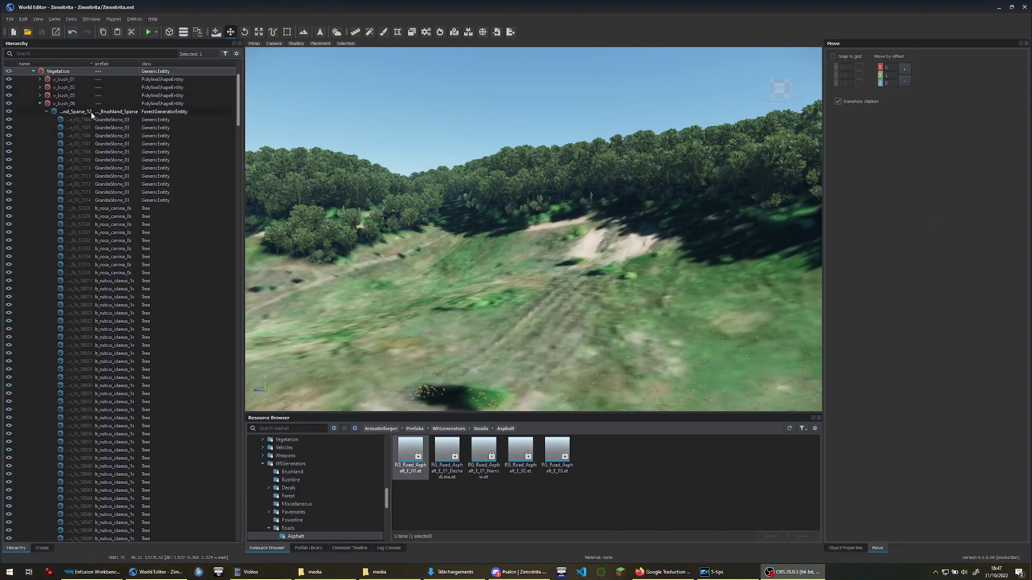
# Select a hillside tree, then jump to its parent ForestGeneratorEntity in the Hierarchy
pyautogui.click(515, 192)
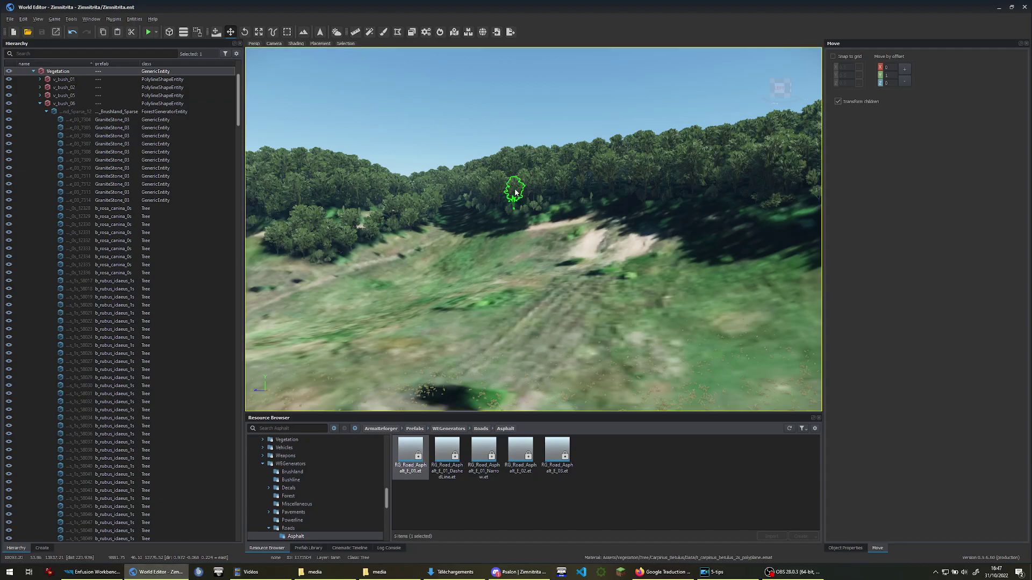
pyautogui.click(515, 192)
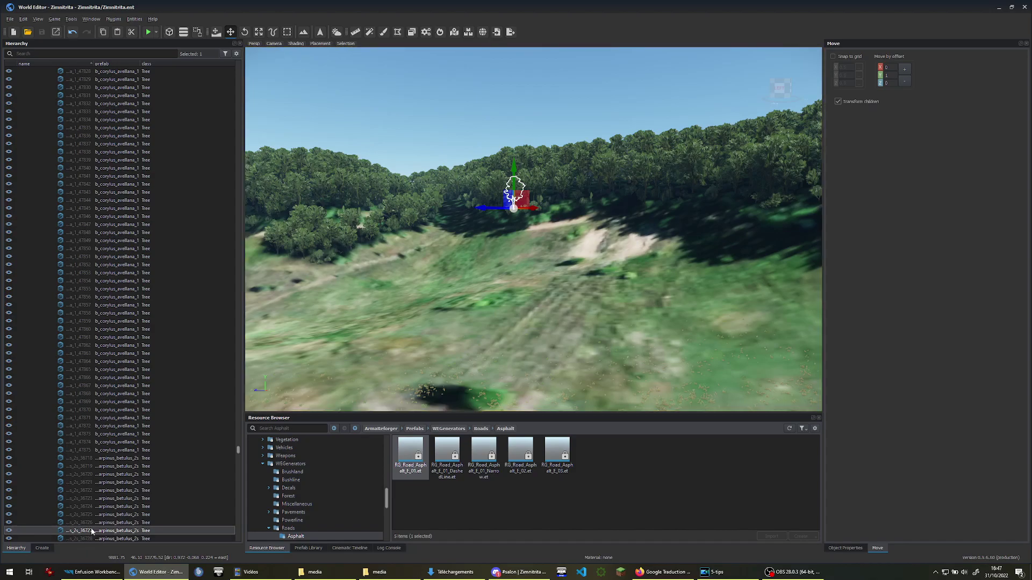
pyautogui.press('Left')
pyautogui.press('Left')
pyautogui.press('Left')
pyautogui.press('Left')
pyautogui.press('Left')
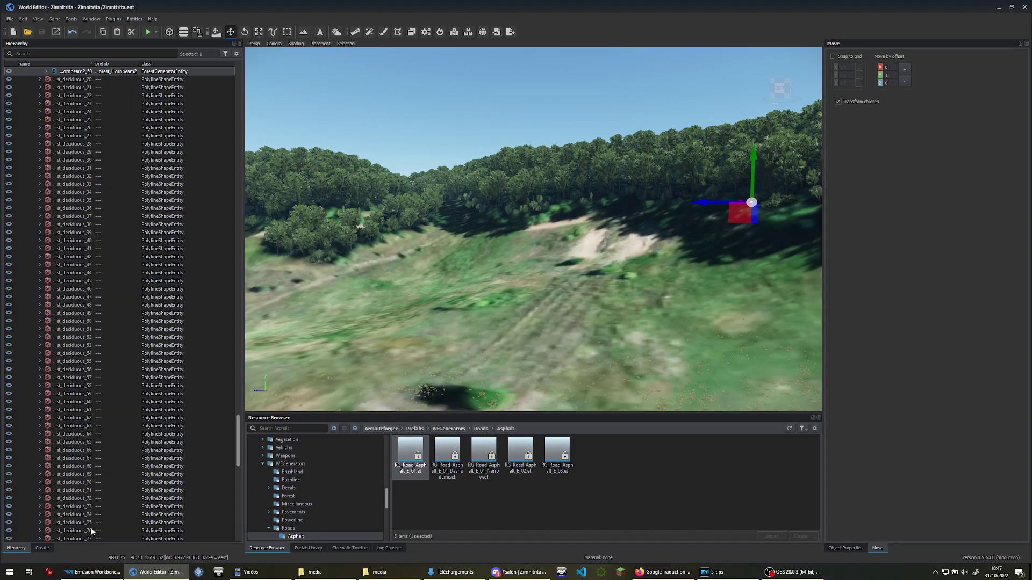